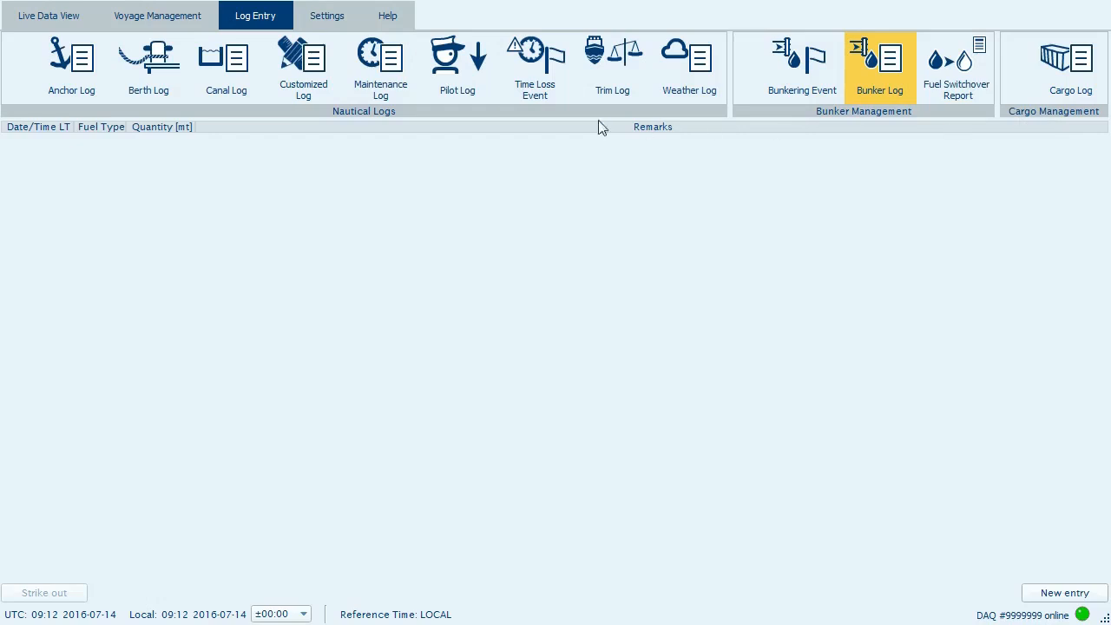
# Add a new anchorage event entry to the Anchor Log with Shanghai as the port name.
pyautogui.click(54, 97)
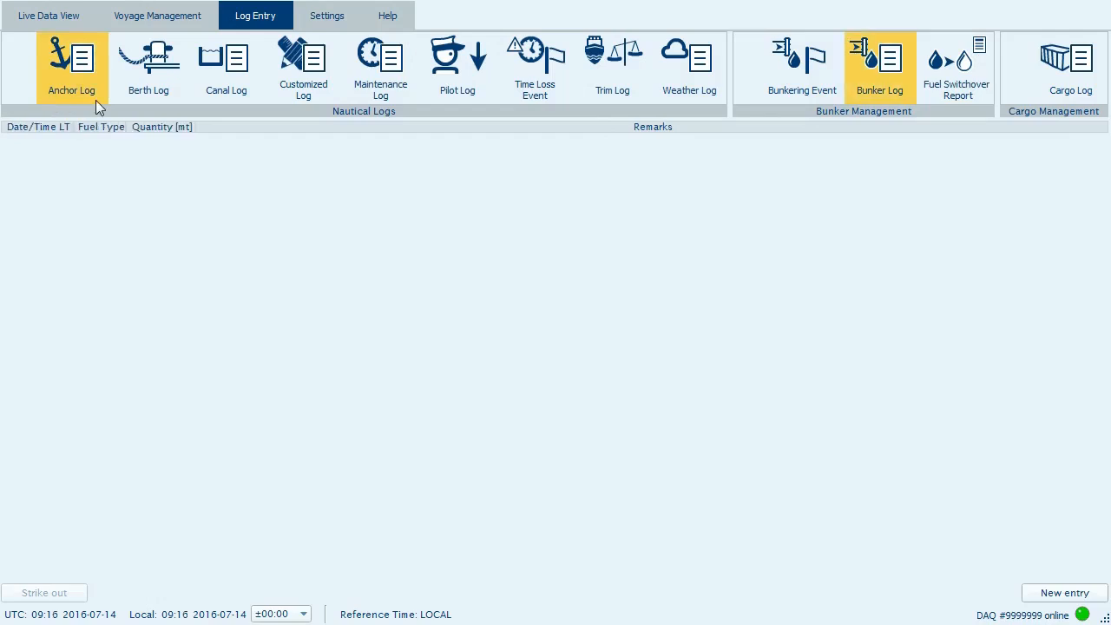
pyautogui.click(96, 99)
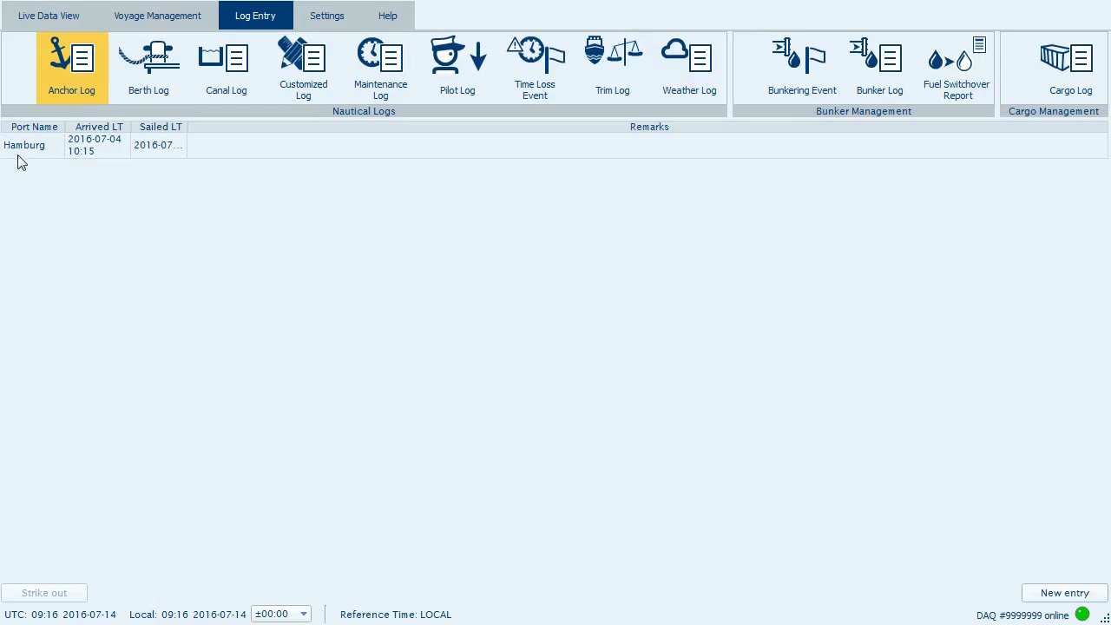
pyautogui.click(50, 149)
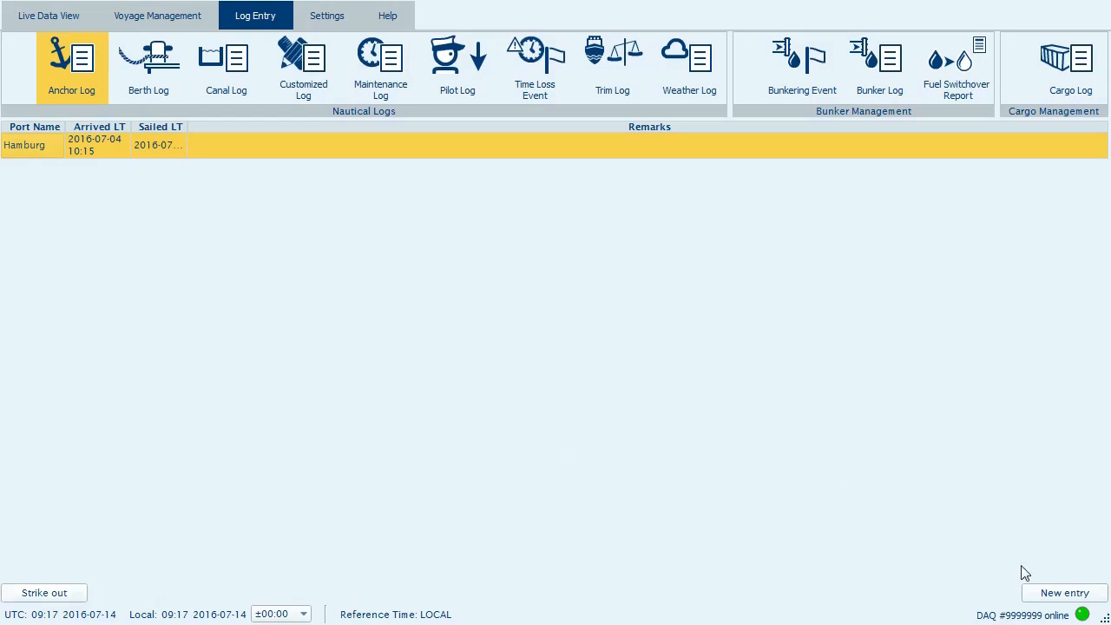
pyautogui.click(1041, 597)
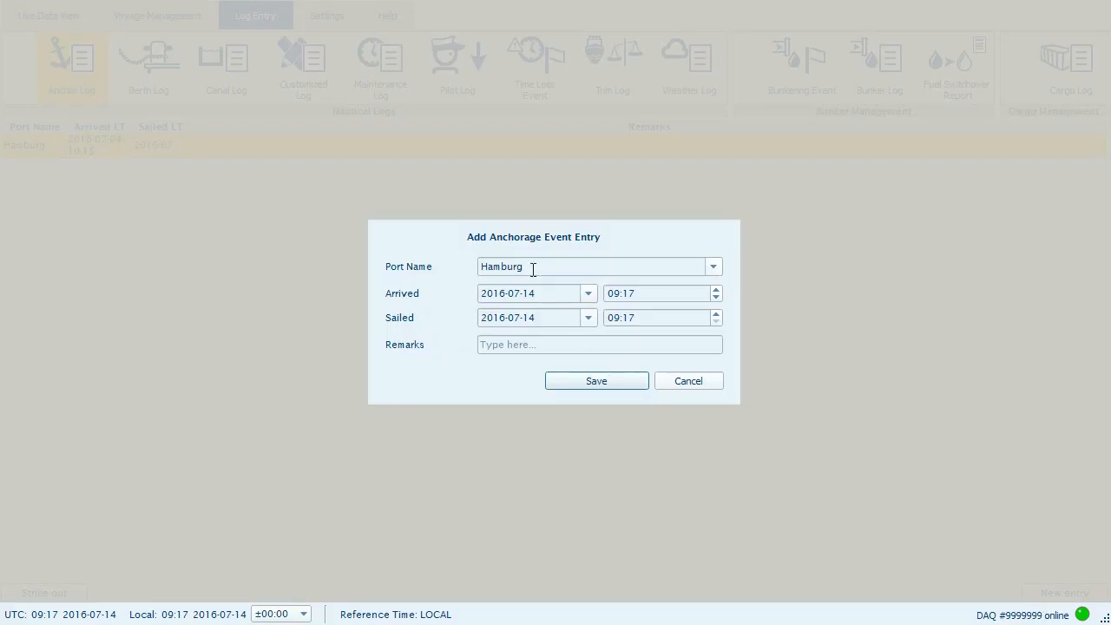
pyautogui.moveTo(533, 269); pyautogui.dragTo(483, 270)
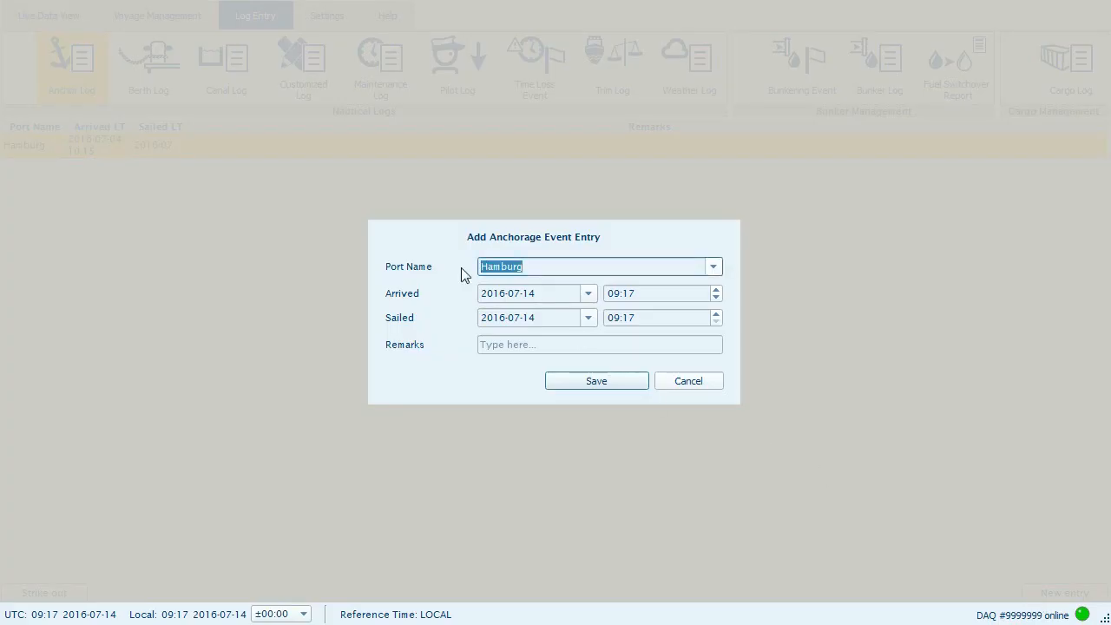
pyautogui.write('Shanh')
pyautogui.press('BackSpace')
pyautogui.write('ghai')
pyautogui.press('BackSpace')
pyautogui.write('i')
# Set the anchorage's arrival date to 2016-07-12 and its sailing date to 2016-07-14.
pyautogui.click(588, 294)
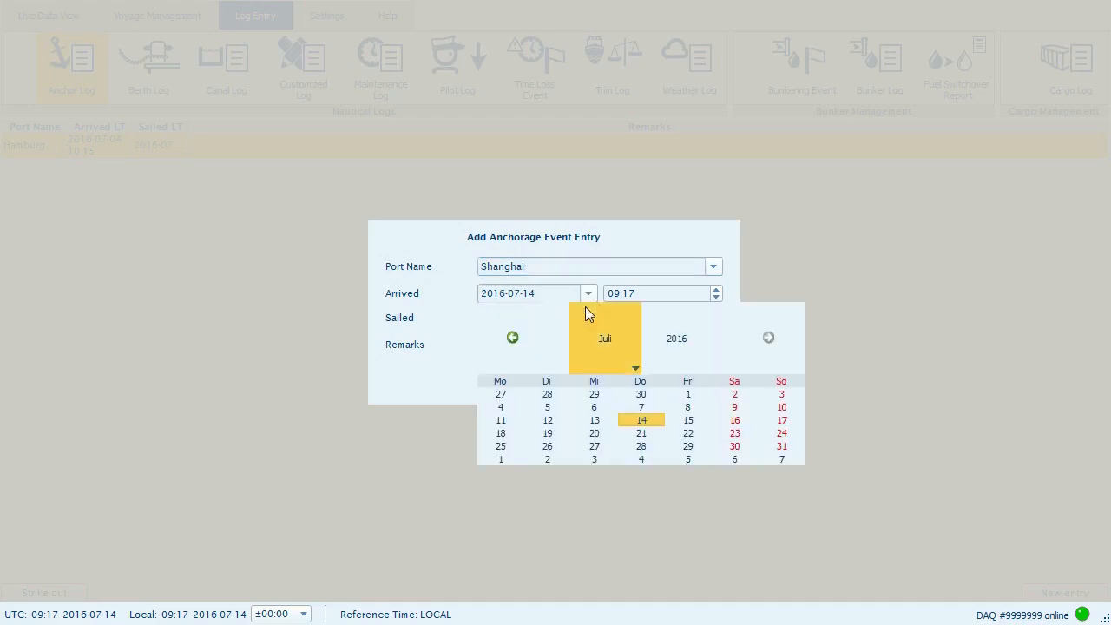
pyautogui.click(547, 420)
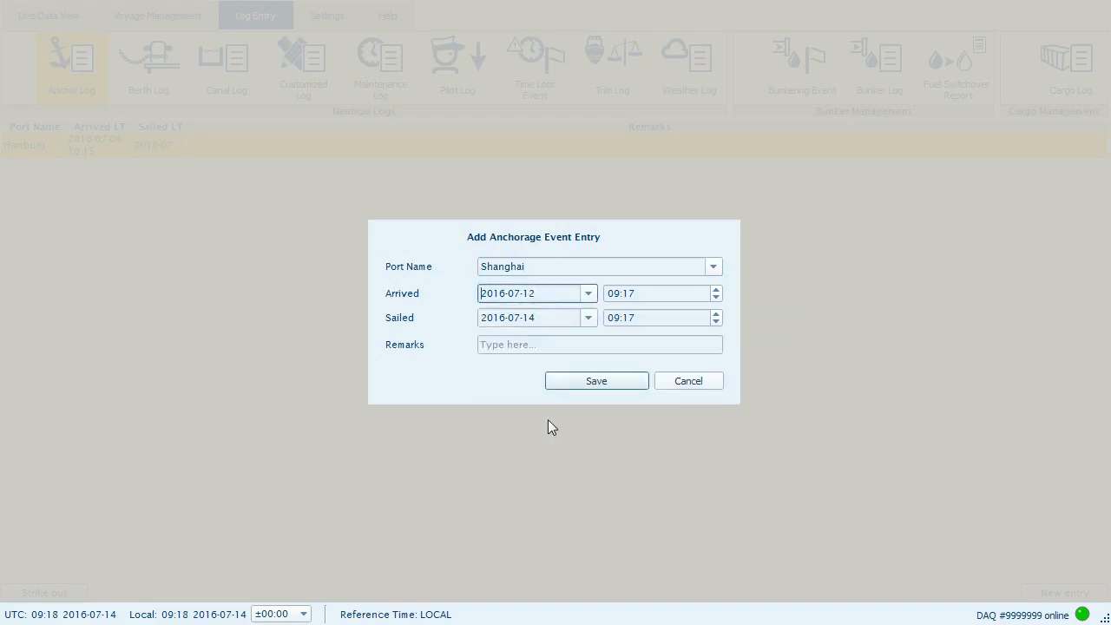
pyautogui.click(589, 318)
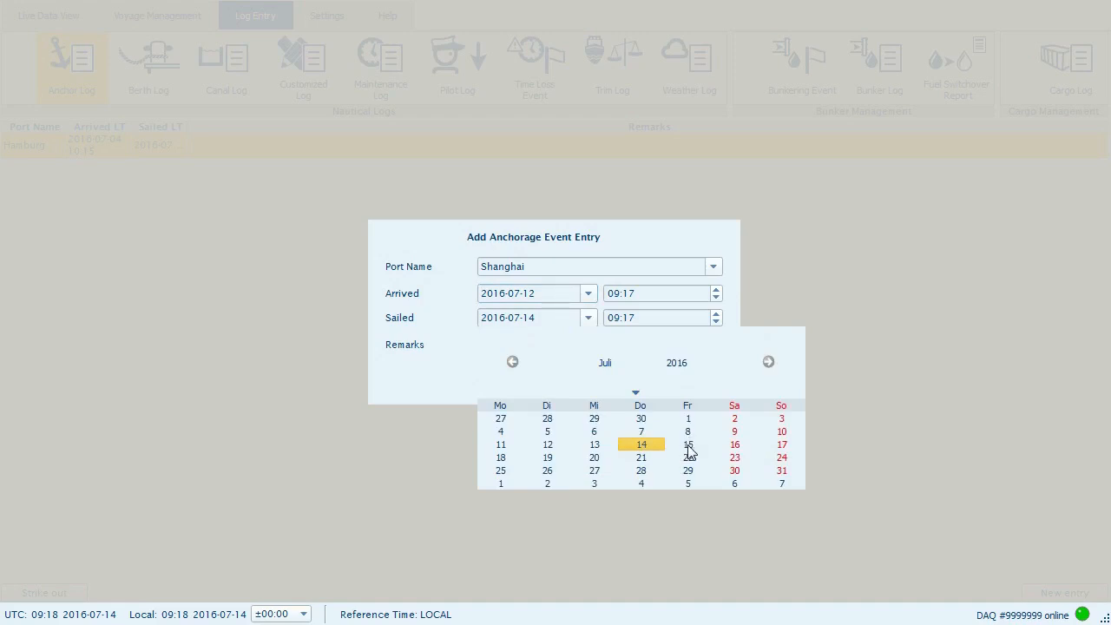
pyautogui.click(642, 446)
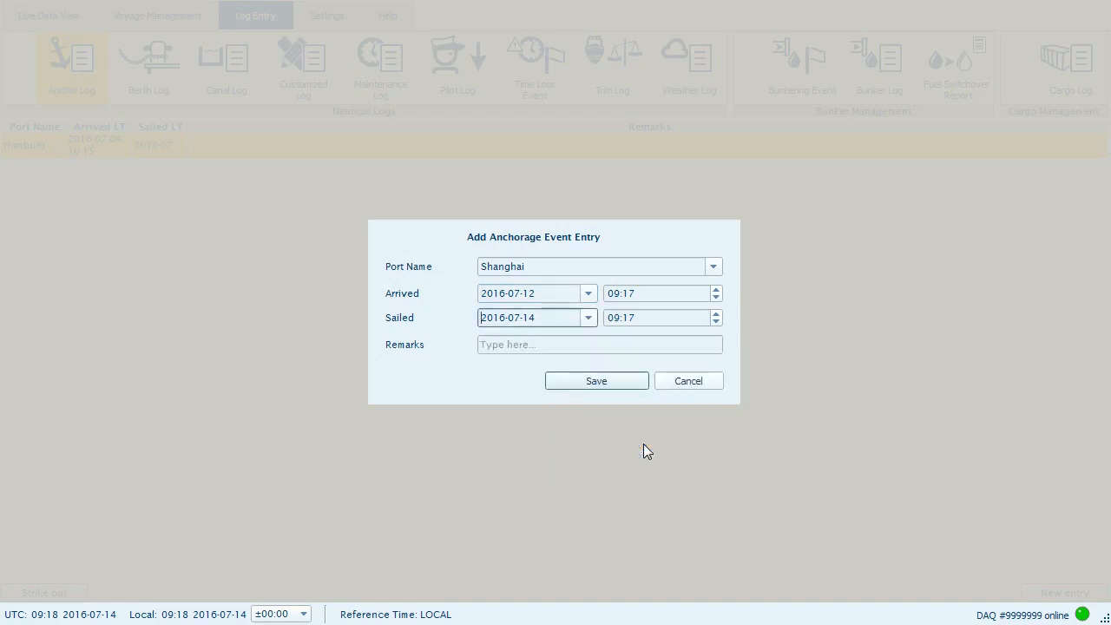
# Set the anchorage's arrival time to 16:08.
pyautogui.moveTo(642, 292); pyautogui.dragTo(610, 293)
pyautogui.click(616, 293)
pyautogui.press('Up')
pyautogui.press('Up')
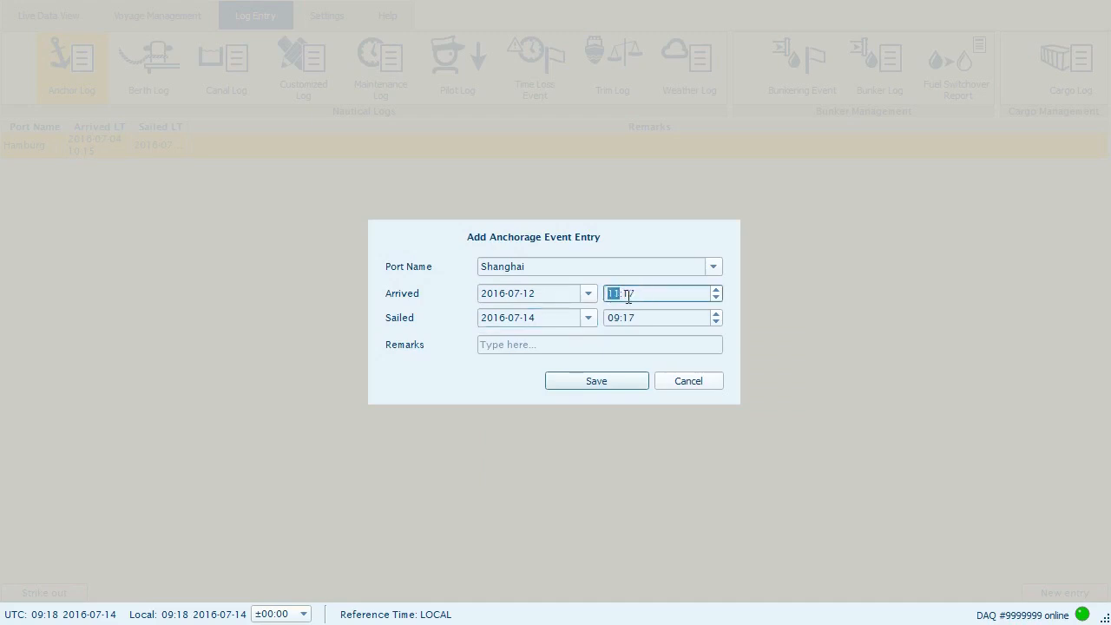
pyautogui.press('Right')
pyautogui.press('Right')
pyautogui.press('Down')
pyautogui.press('Down')
pyautogui.press('Down')
pyautogui.press('Down')
pyautogui.press('Down')
pyautogui.press('Down')
pyautogui.press('Down')
pyautogui.press('Down')
pyautogui.press('Down')
pyautogui.press('Down')
pyautogui.press('Down')
pyautogui.press('Down')
pyautogui.press('Down')
# Set the sailing time to 10:15, leave the remarks empty and save the anchorage entry.
pyautogui.click(610, 318)
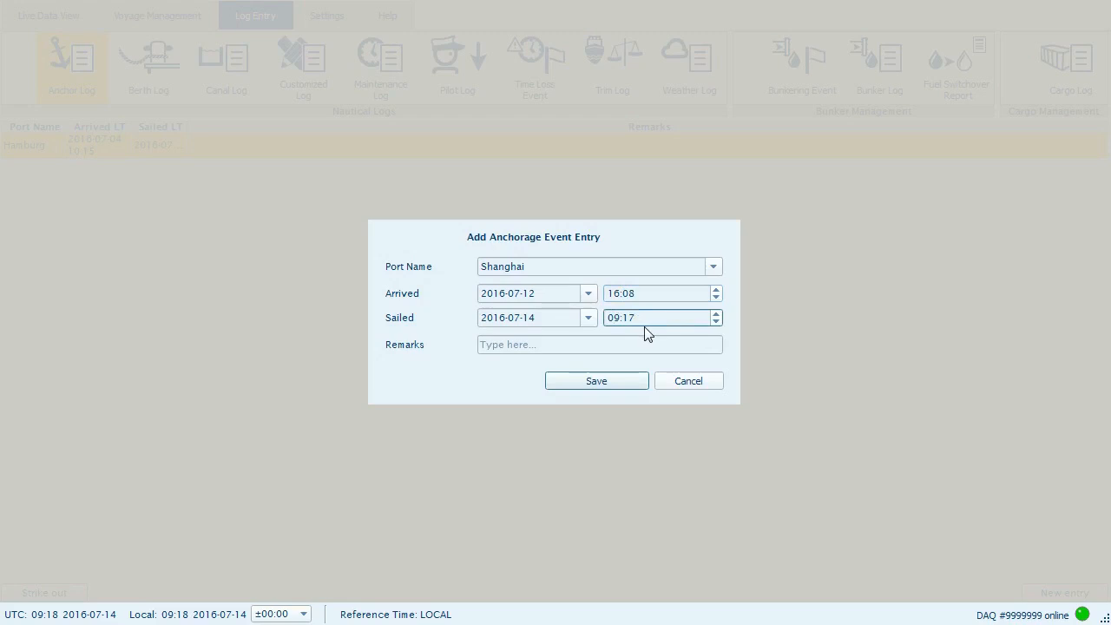
pyautogui.click(630, 317)
pyautogui.moveTo(629, 318); pyautogui.dragTo(623, 318)
pyautogui.press('Down')
pyautogui.click(572, 347)
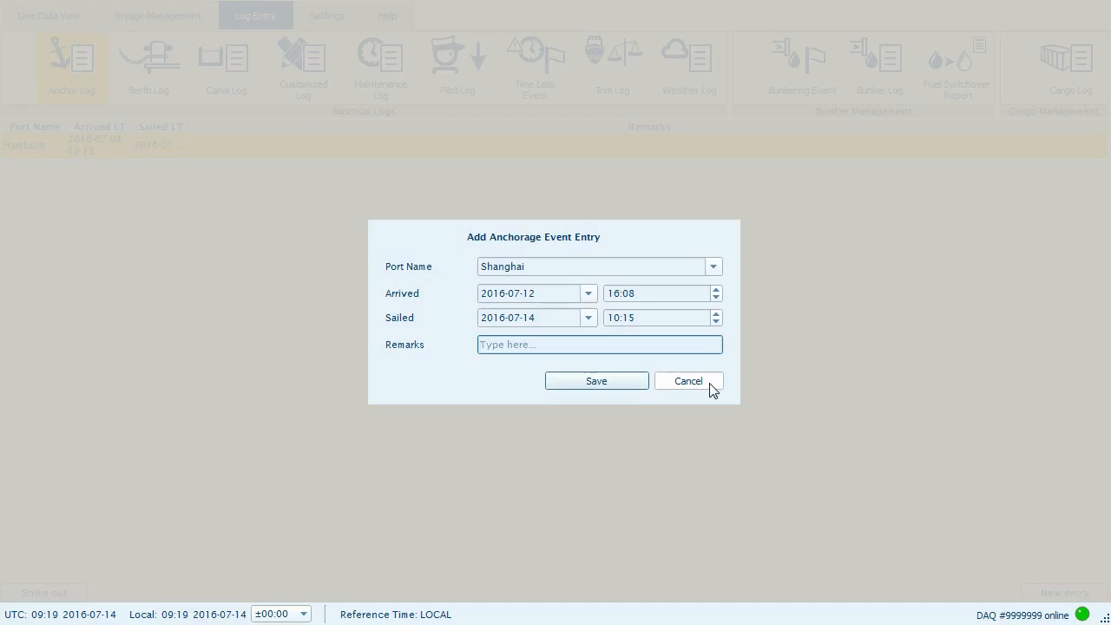
pyautogui.click(631, 388)
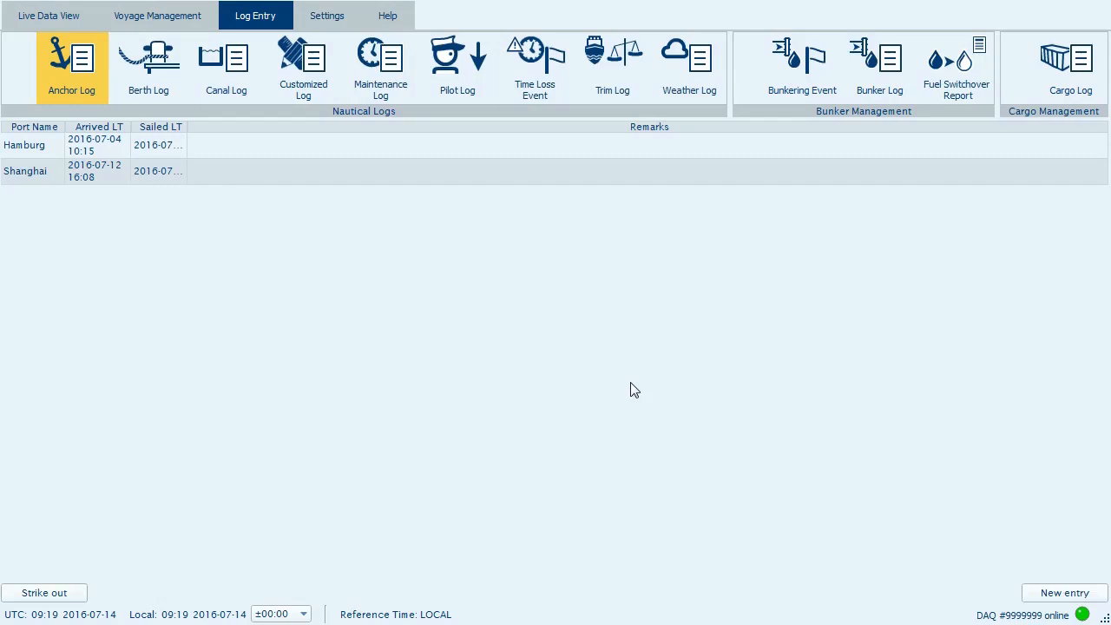
# Permanently strike out the Shanghai entry in the Anchor Log.
pyautogui.click(37, 188)
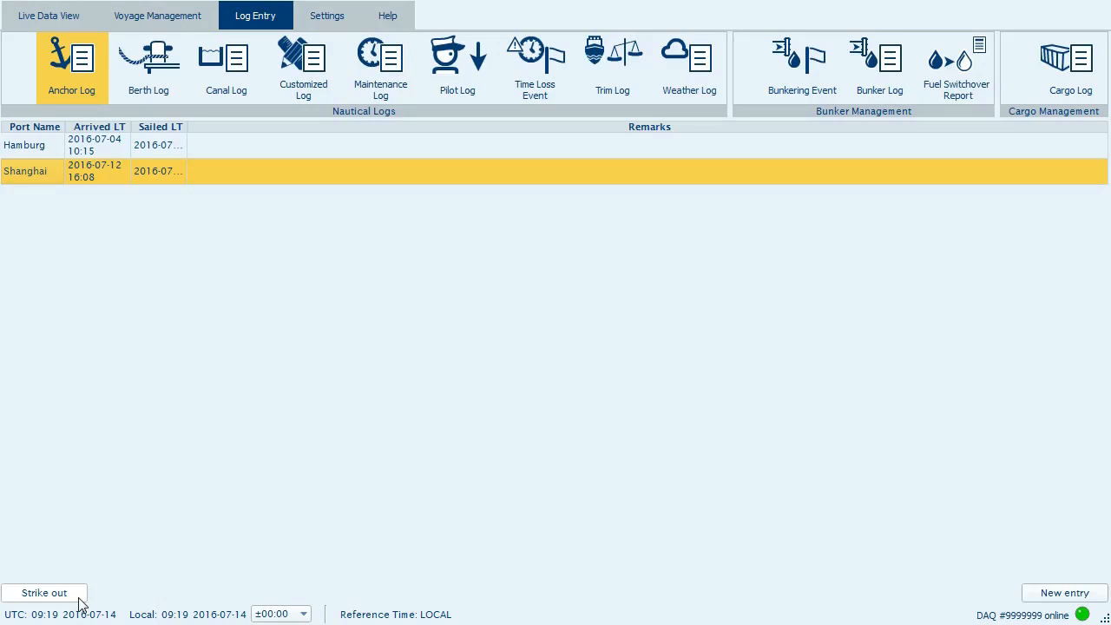
pyautogui.click(126, 147)
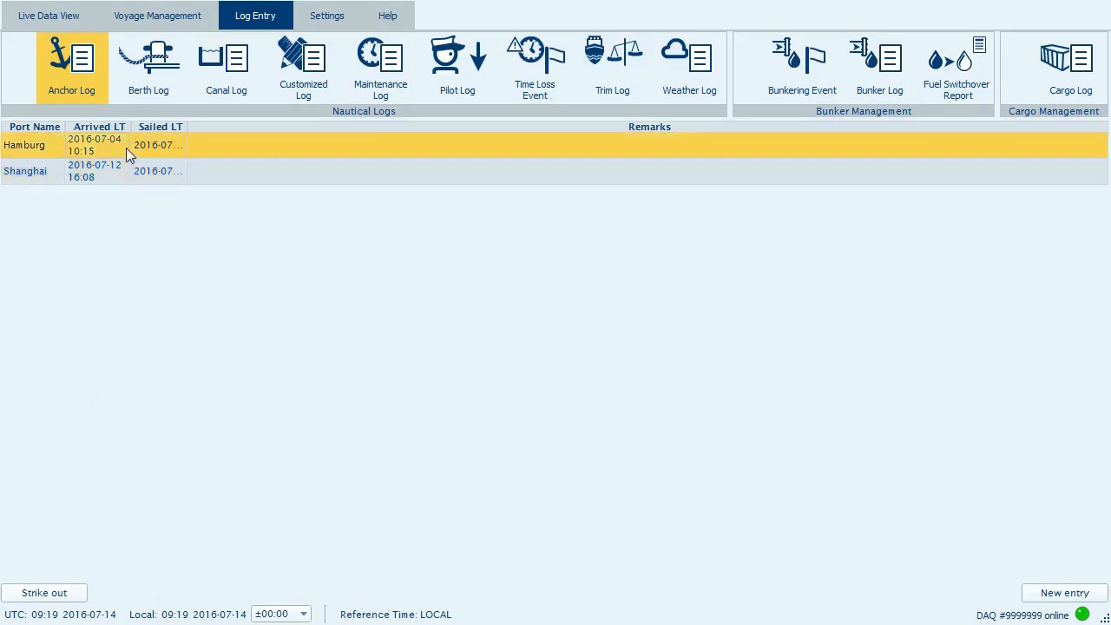
pyautogui.click(118, 180)
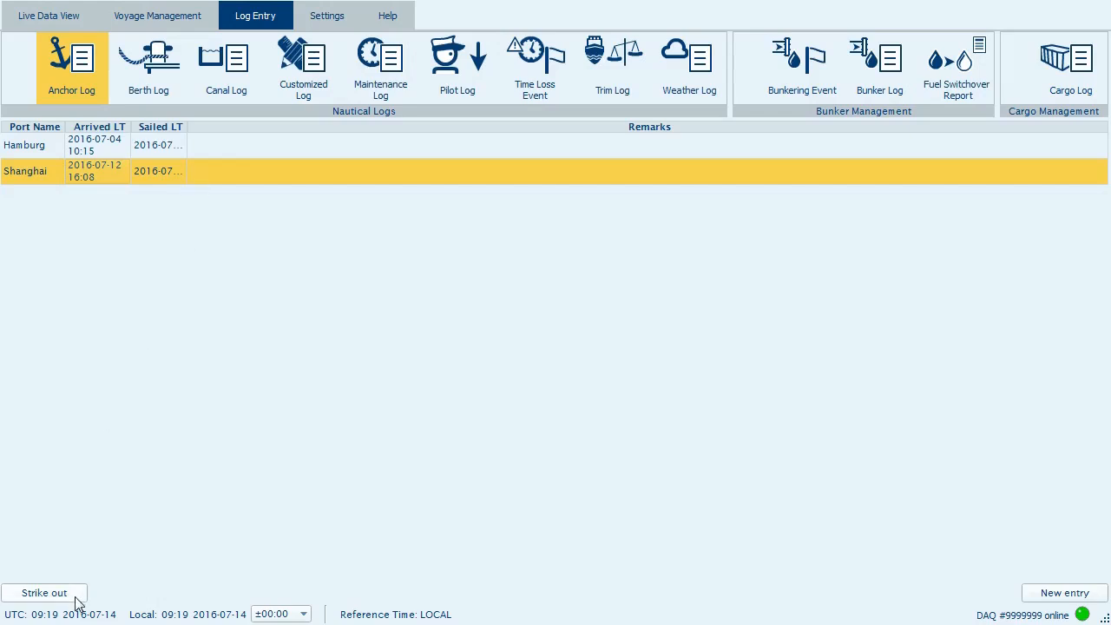
pyautogui.click(45, 593)
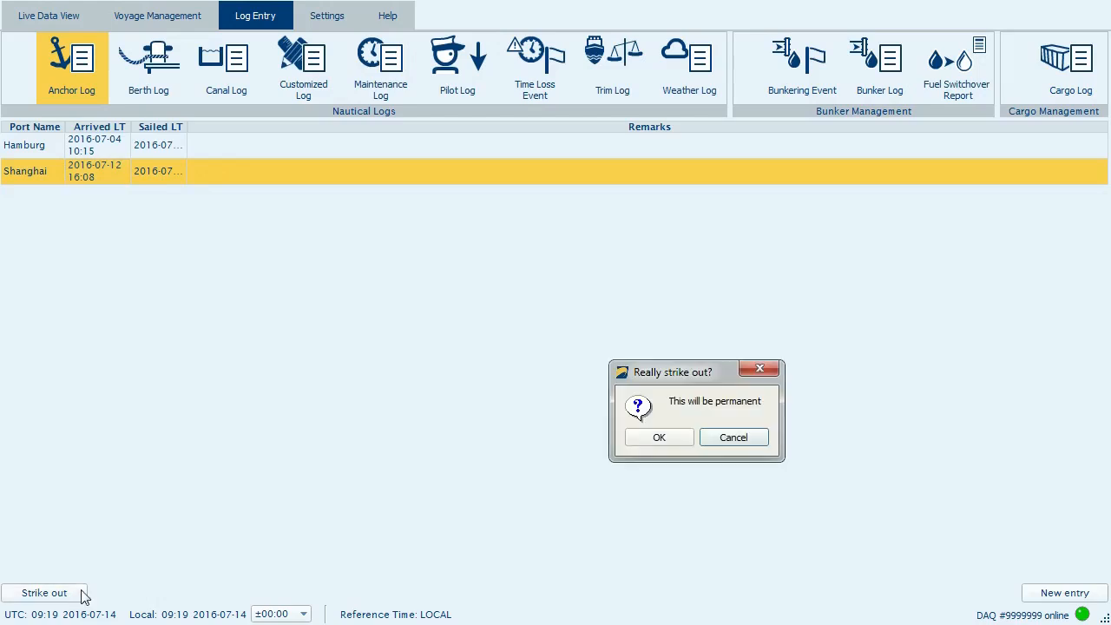
pyautogui.moveTo(721, 366); pyautogui.dragTo(532, 252)
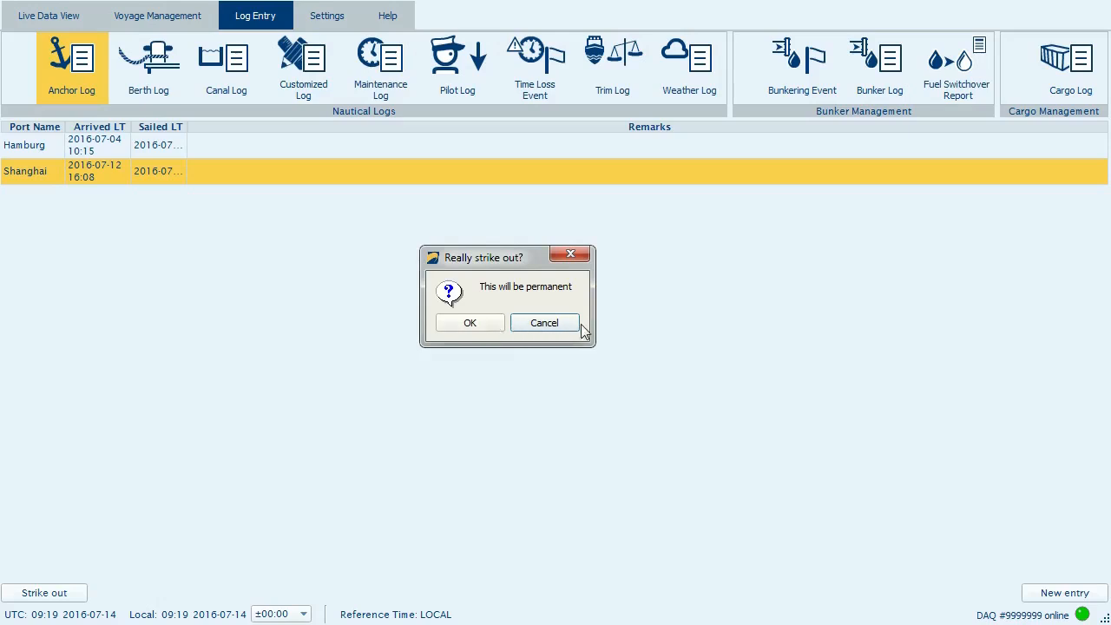
pyautogui.click(488, 326)
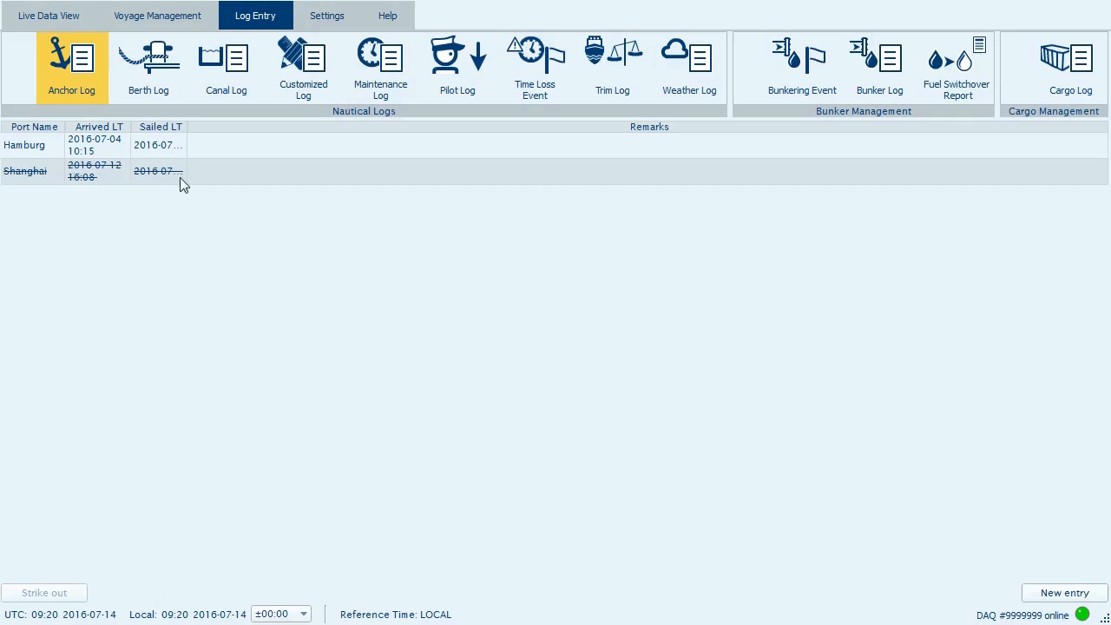
pyautogui.click(214, 177)
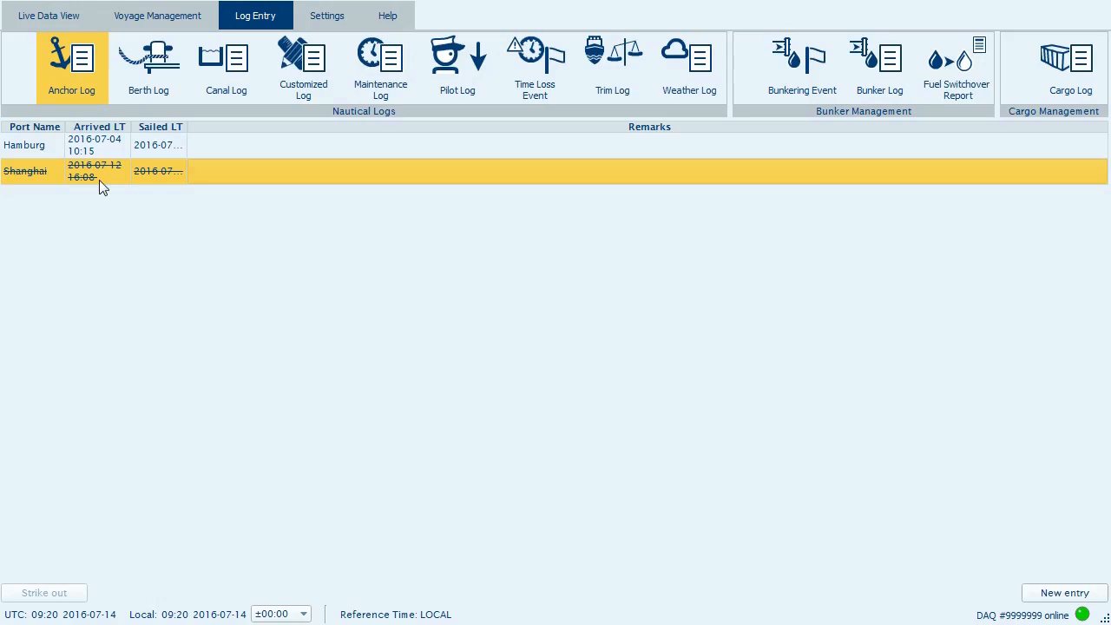
# Open the Berth Log.
pyautogui.click(161, 100)
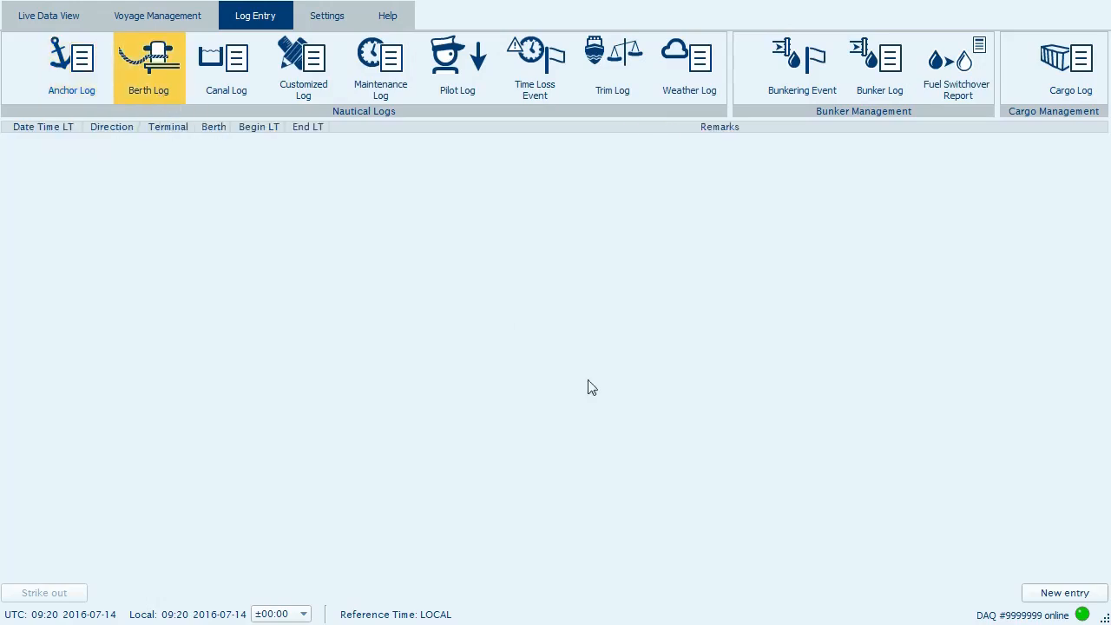
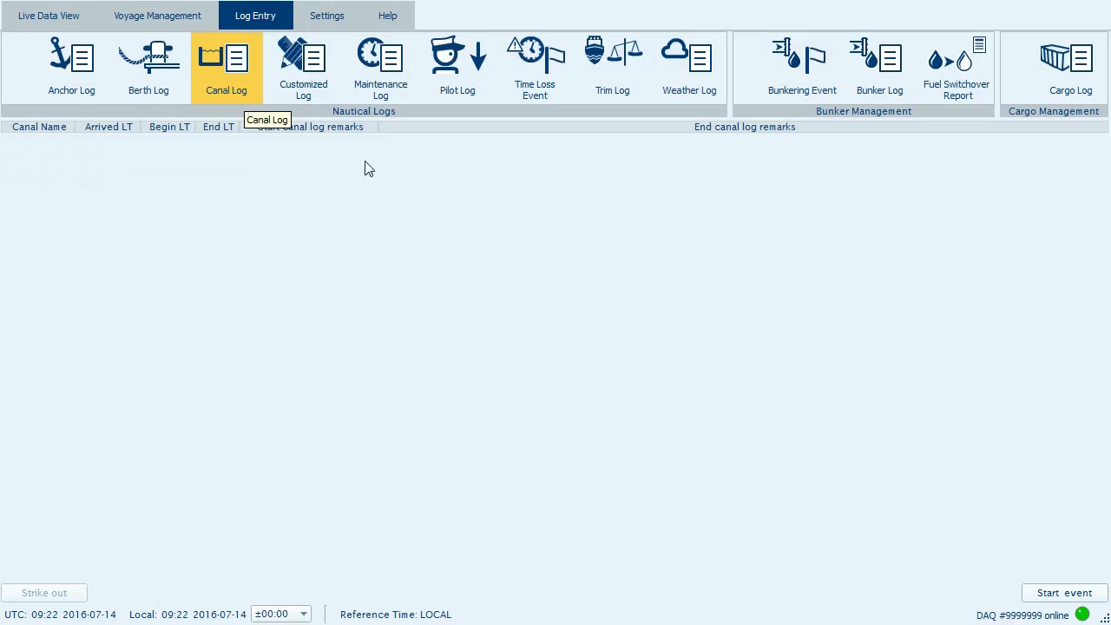
# Start a new canal event with Suez Canal as the canal name.
pyautogui.click(1063, 599)
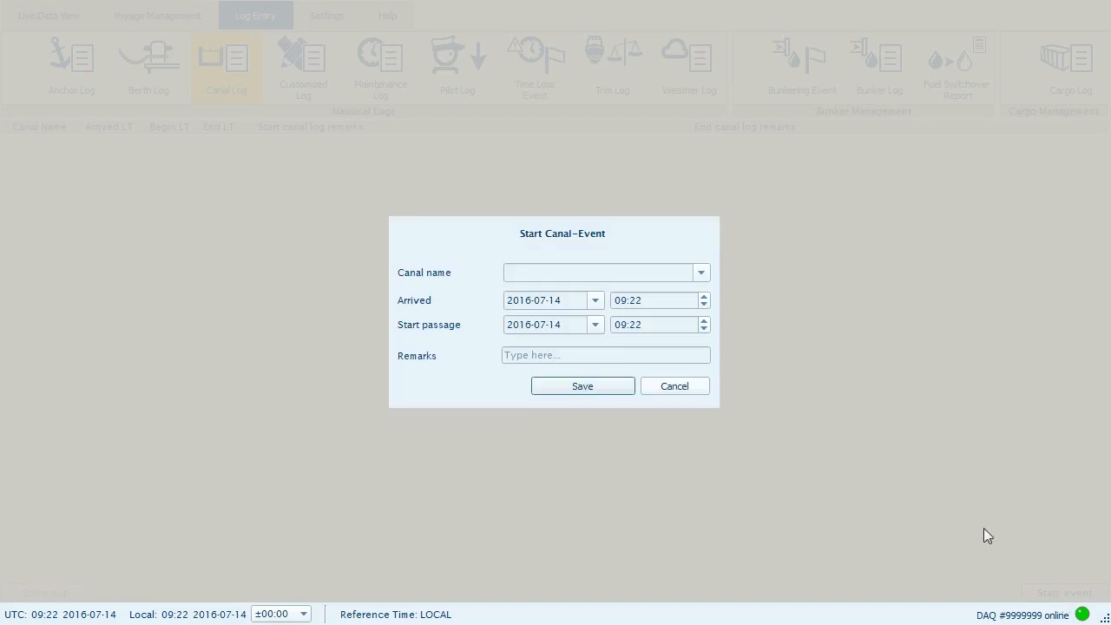
pyautogui.click(546, 270)
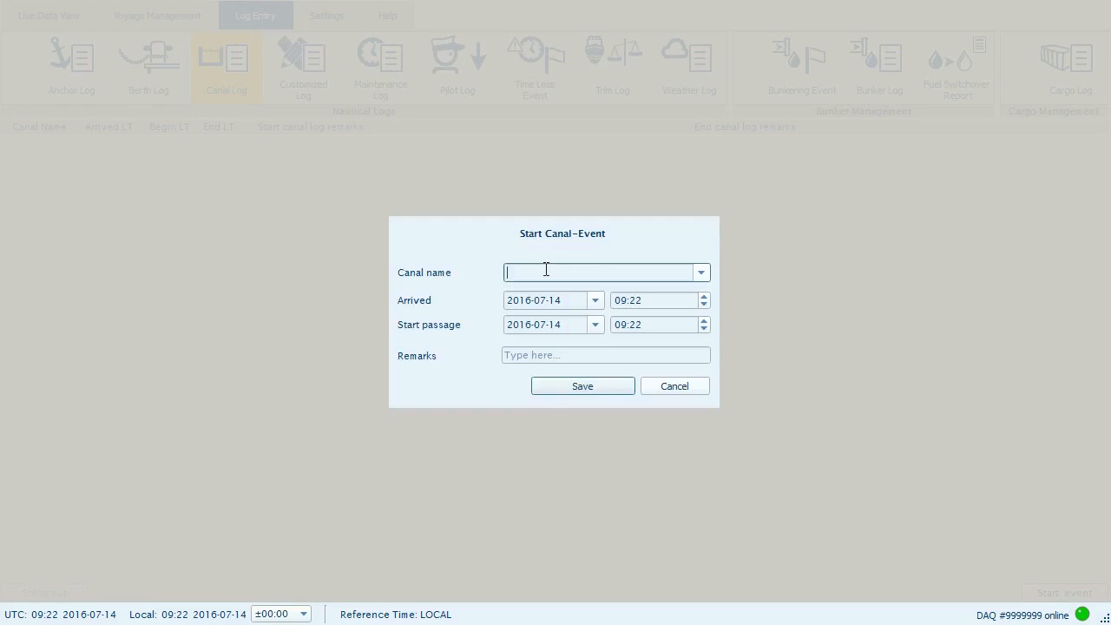
pyautogui.write('Suez Canal')
# Set the canal arrival date to 2016-07-12 and the passage start date to 2016-07-13.
pyautogui.click(595, 300)
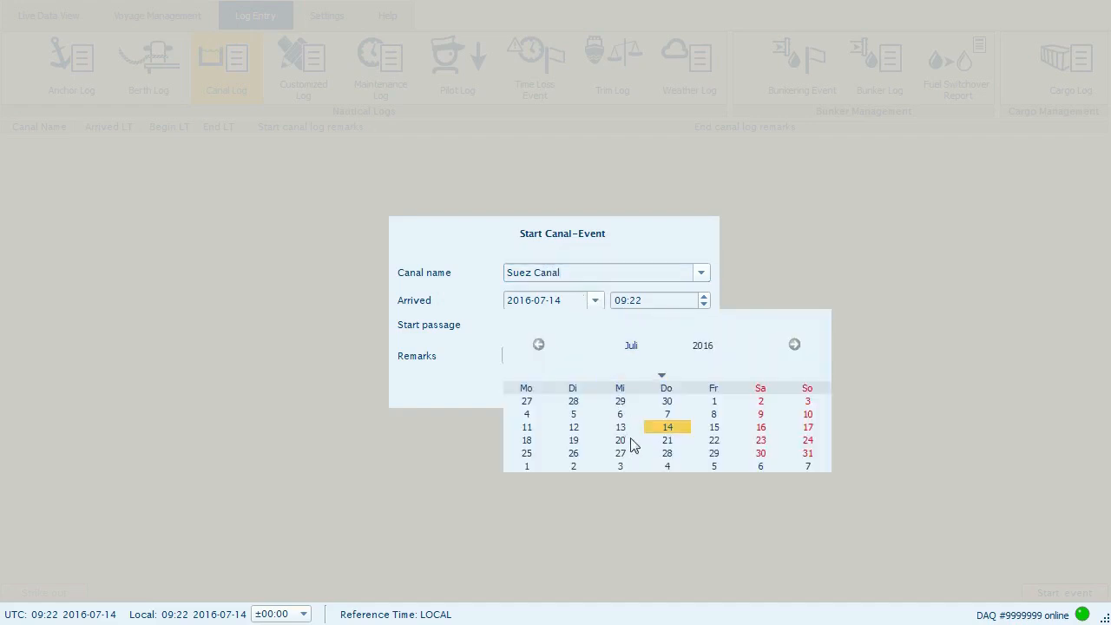
pyautogui.click(573, 427)
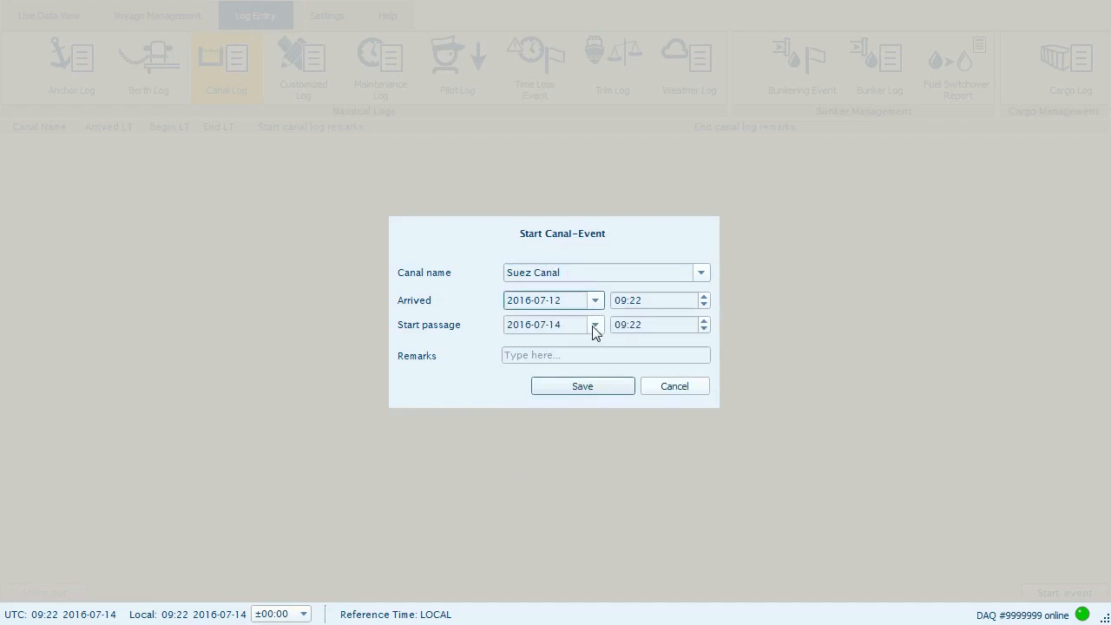
pyautogui.click(595, 326)
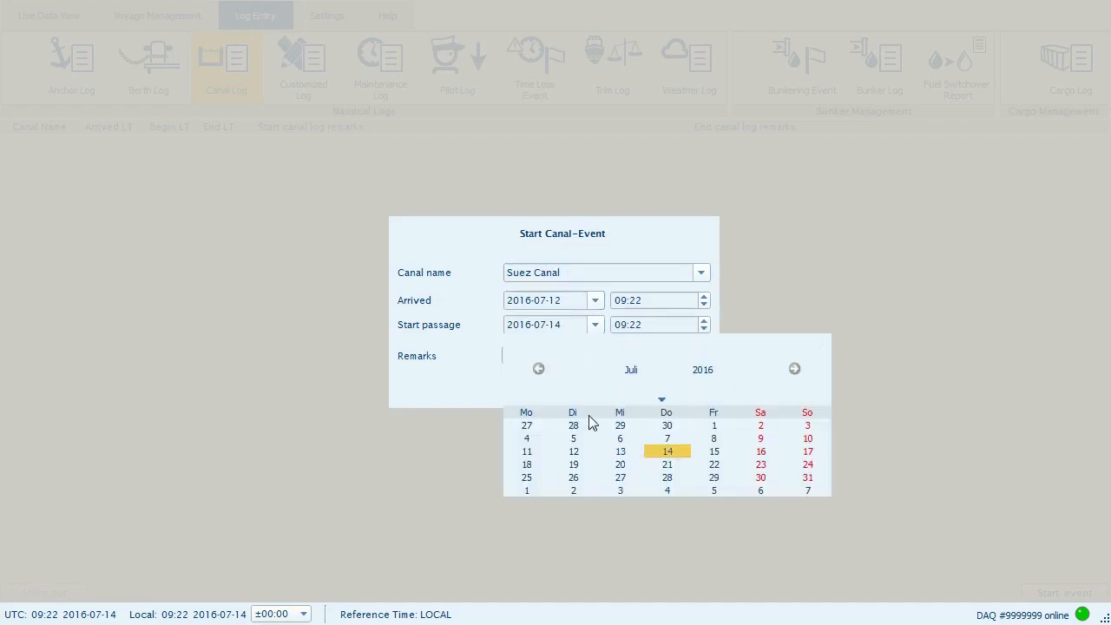
pyautogui.click(620, 452)
# Set the canal arrival time to 09:00.
pyautogui.moveTo(652, 300); pyautogui.dragTo(633, 299)
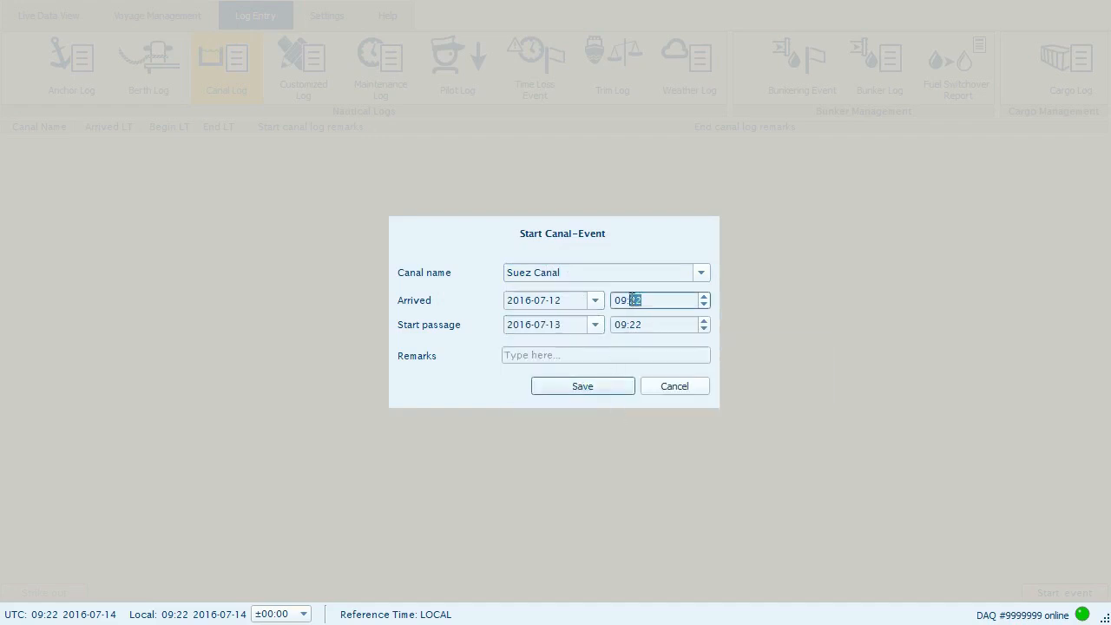
pyautogui.write('14')
pyautogui.press('Down')
pyautogui.press('Down')
pyautogui.press('Down')
pyautogui.press('Down')
pyautogui.press('Down')
pyautogui.press('Down')
# Set the minutes of the passage start time to 00 and save the canal start event.
pyautogui.click(643, 324)
pyautogui.doubleClick(638, 325)
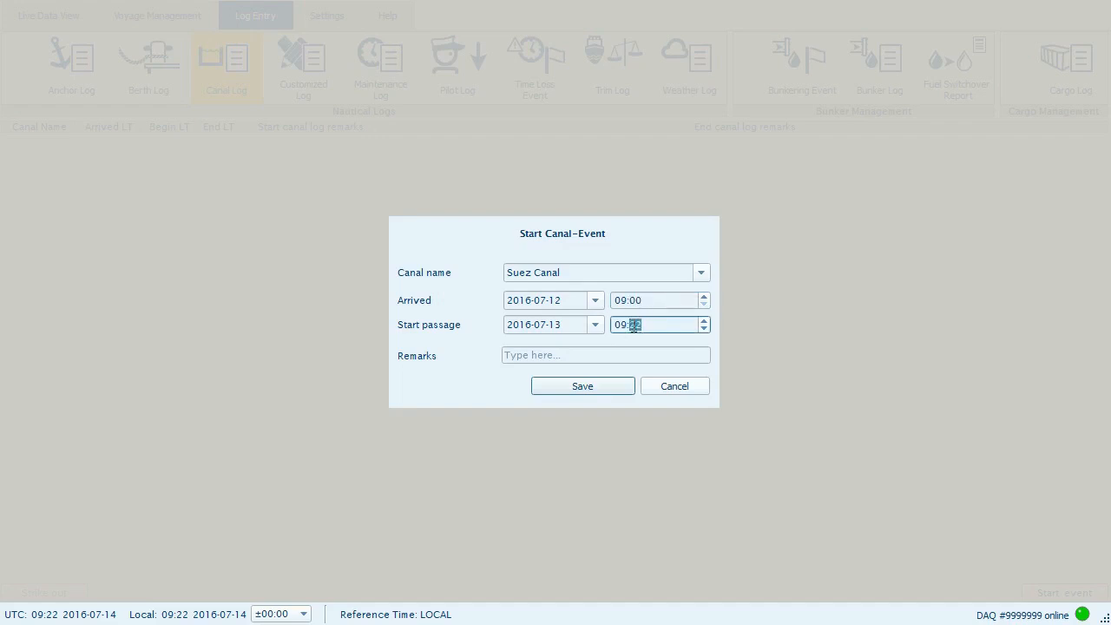
pyautogui.write('00')
pyautogui.click(613, 387)
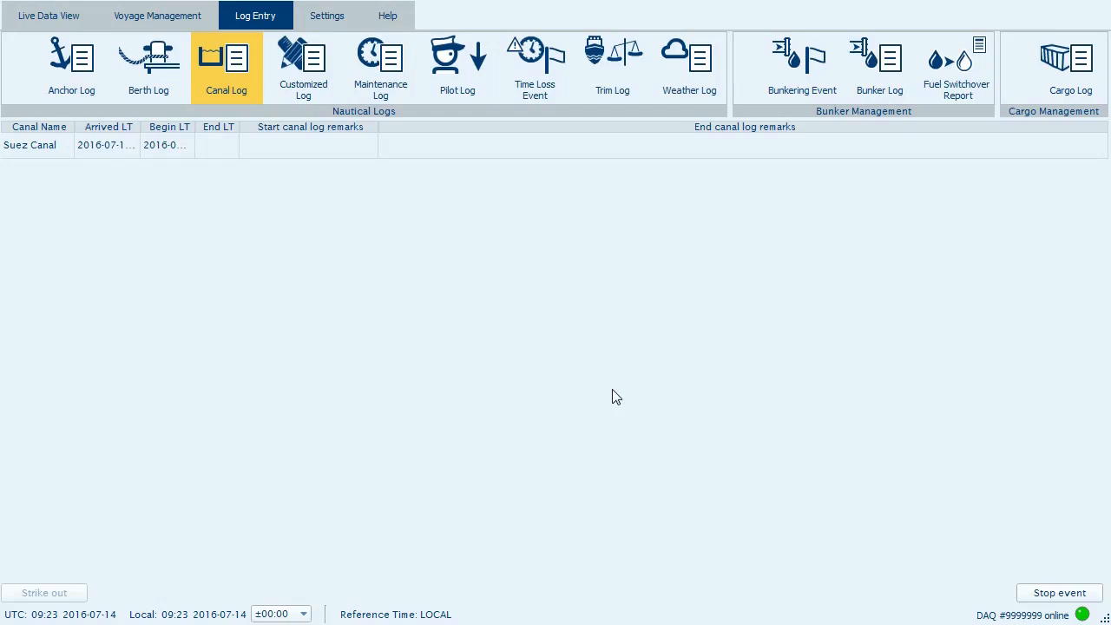
# Stop the Suez Canal event with an end of passage on 2016-07-14 at 22:50, save it and select its log entry.
pyautogui.click(1032, 602)
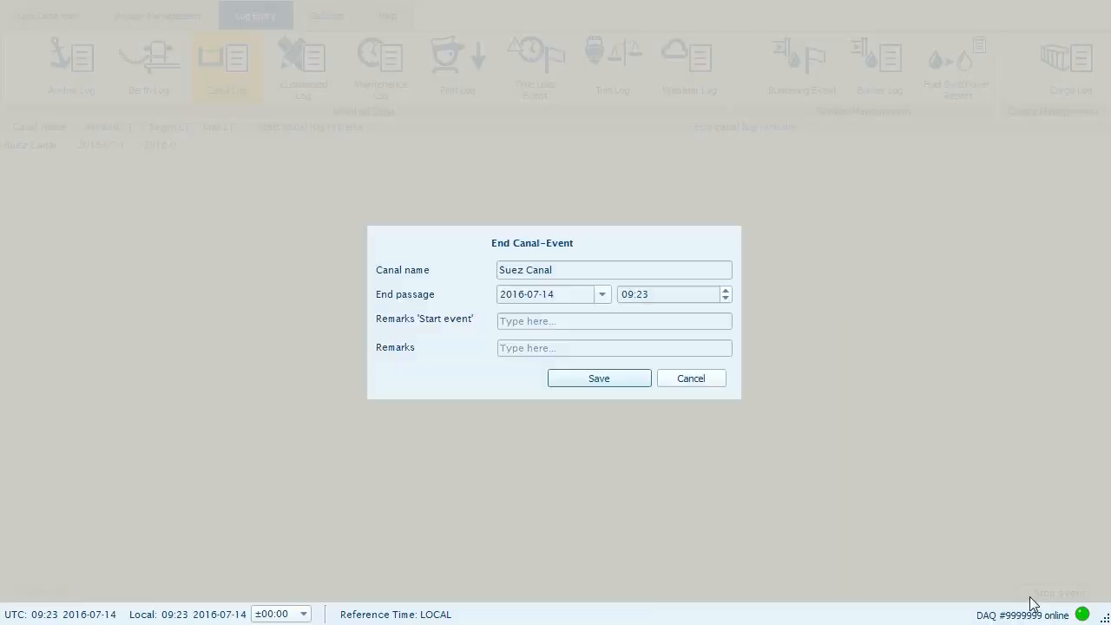
pyautogui.click(602, 295)
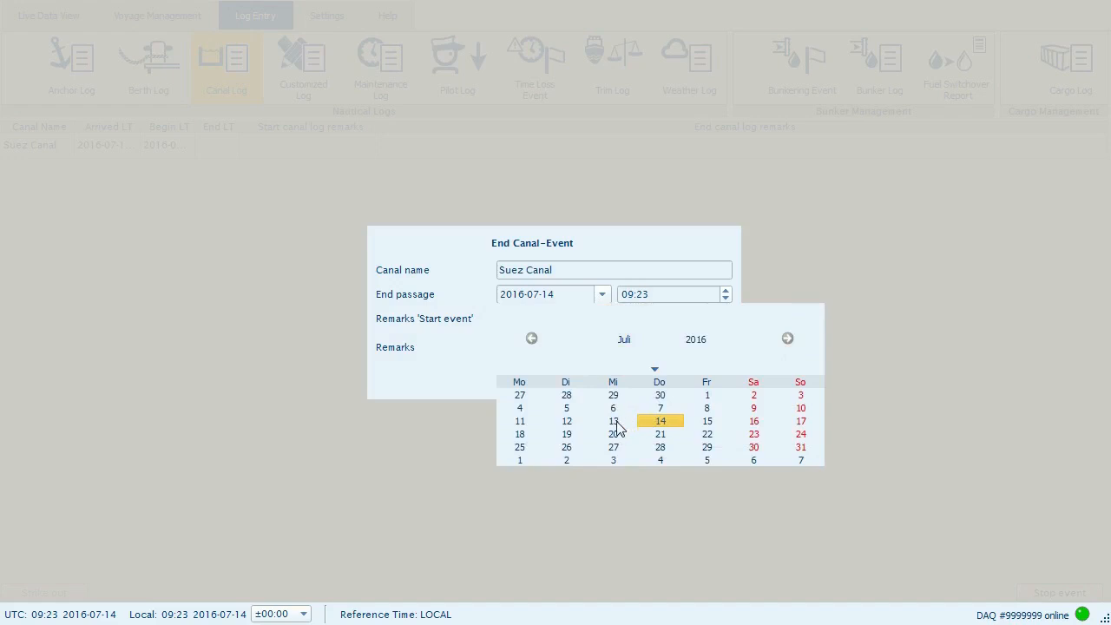
pyautogui.click(661, 422)
pyautogui.moveTo(650, 294); pyautogui.dragTo(619, 295)
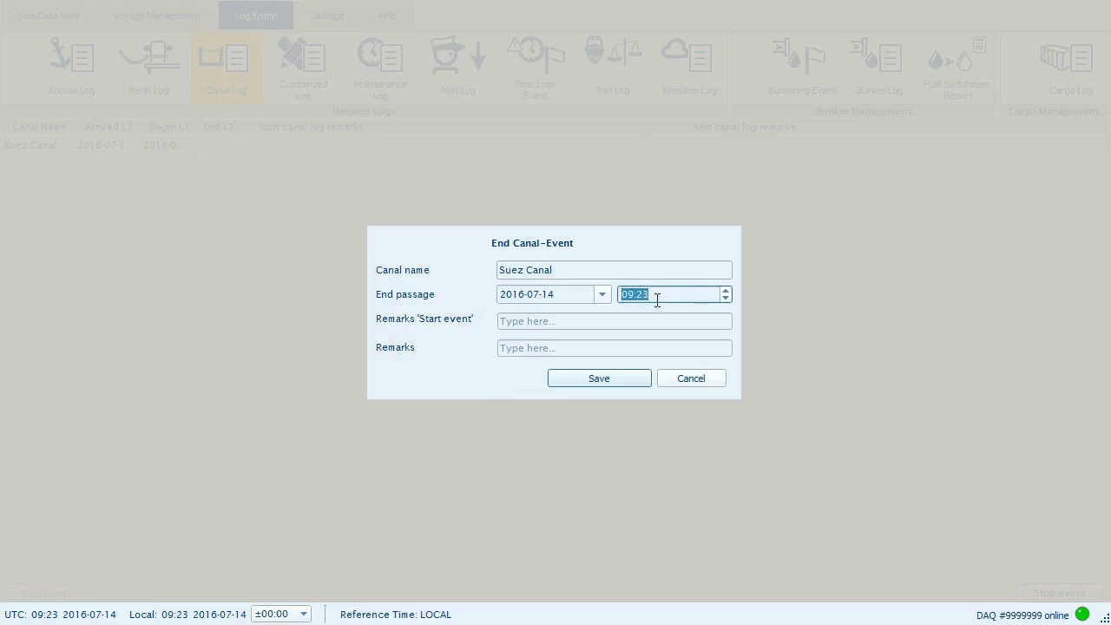
pyautogui.click(627, 294)
pyautogui.moveTo(627, 294); pyautogui.dragTo(635, 294)
pyautogui.write('22:50')
pyautogui.click(633, 382)
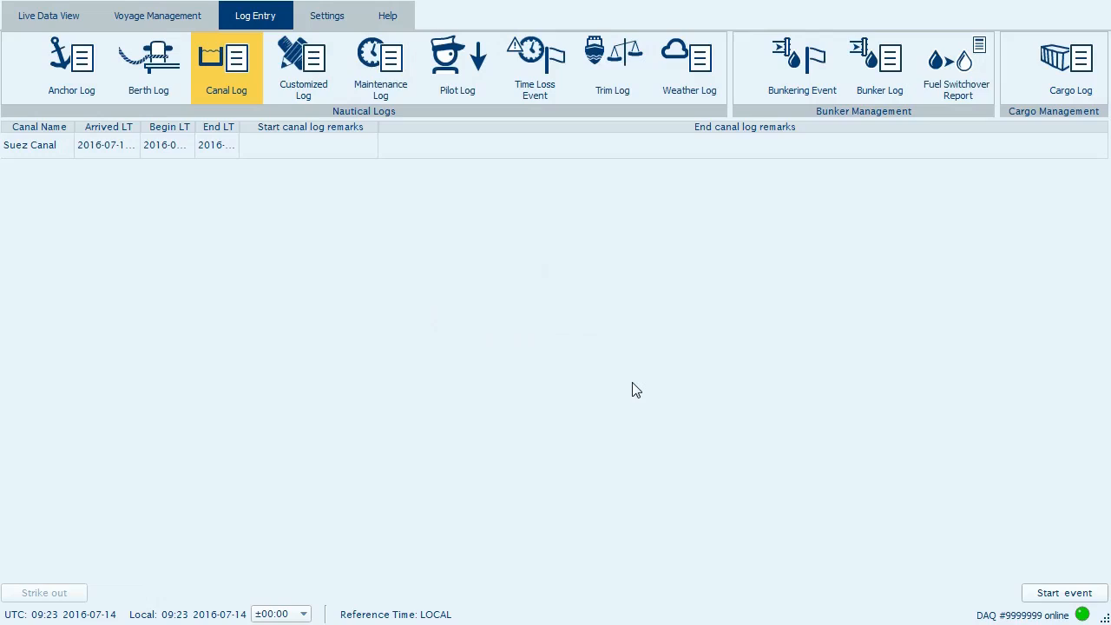
pyautogui.click(237, 148)
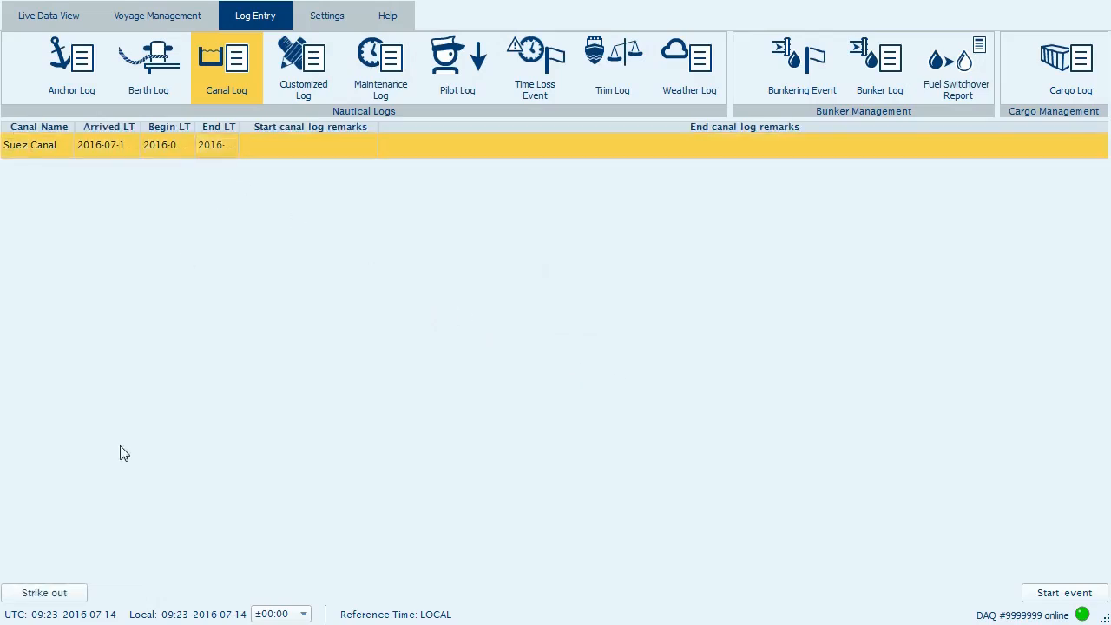
# Request striking out the Suez Canal log entry, but cancel the confirmation.
pyautogui.click(81, 593)
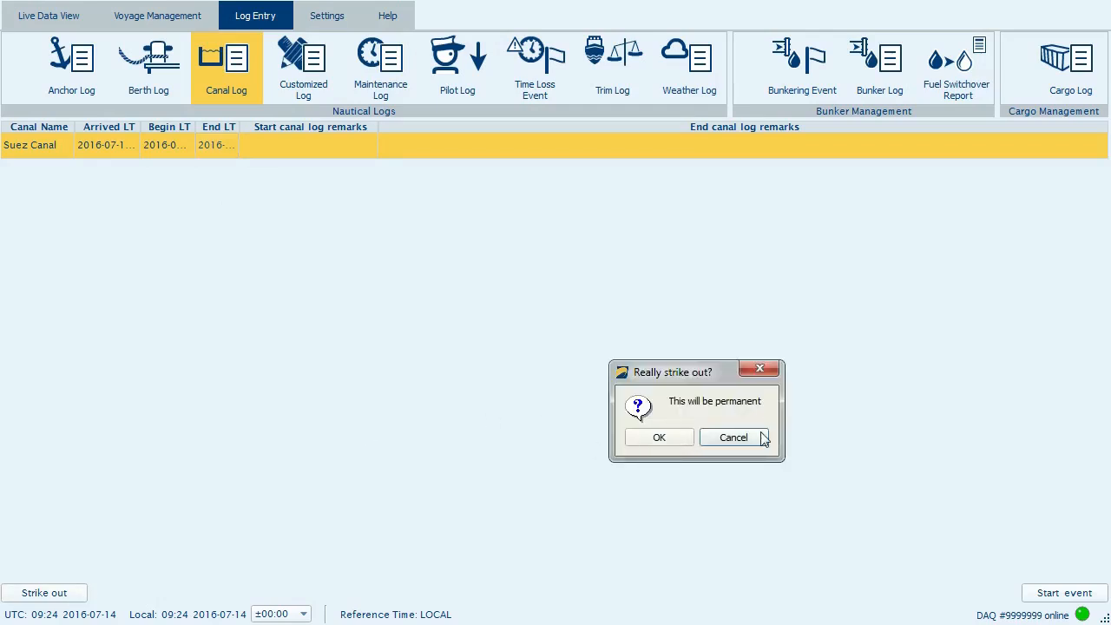
pyautogui.click(733, 438)
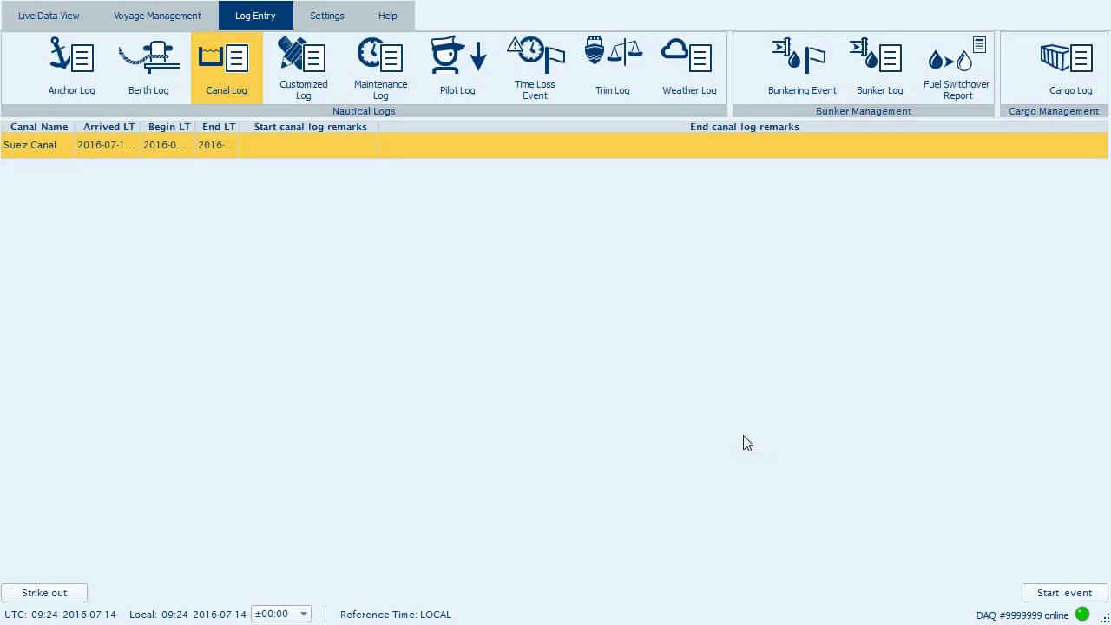
# Open the Fuel Switchover Report and look through its evaluation time span, report data and visualisations.
pyautogui.click(984, 92)
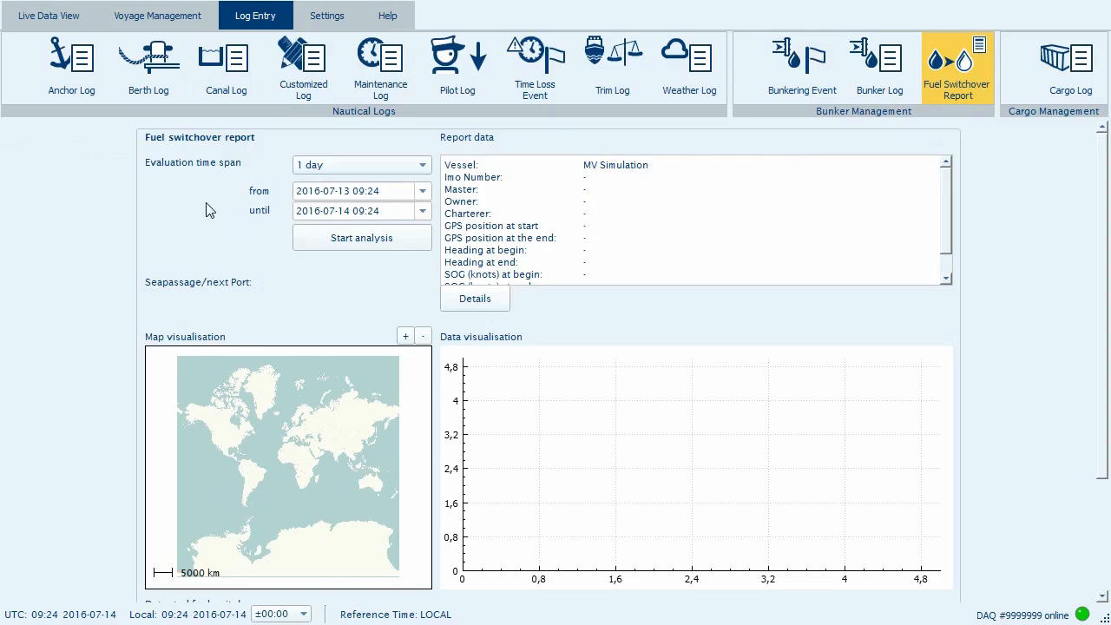
pyautogui.moveTo(1107, 229); pyautogui.dragTo(1096, 193)
# Open the Cargo Log and view its blank loading and discharging entry forms, cancelling each without saving.
pyautogui.click(1058, 101)
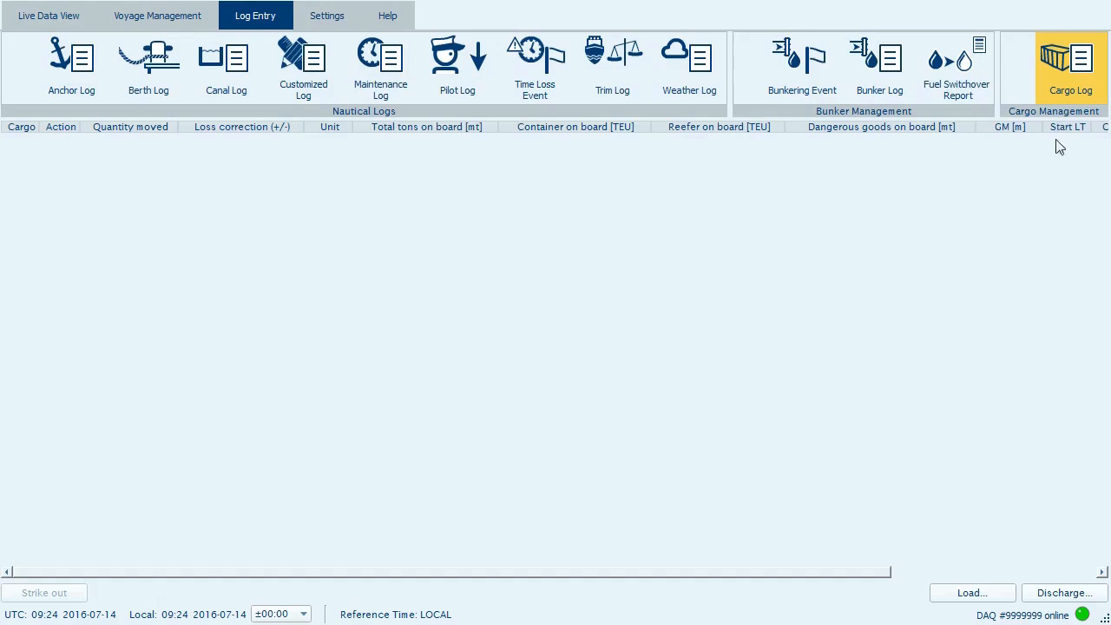
pyautogui.click(1003, 597)
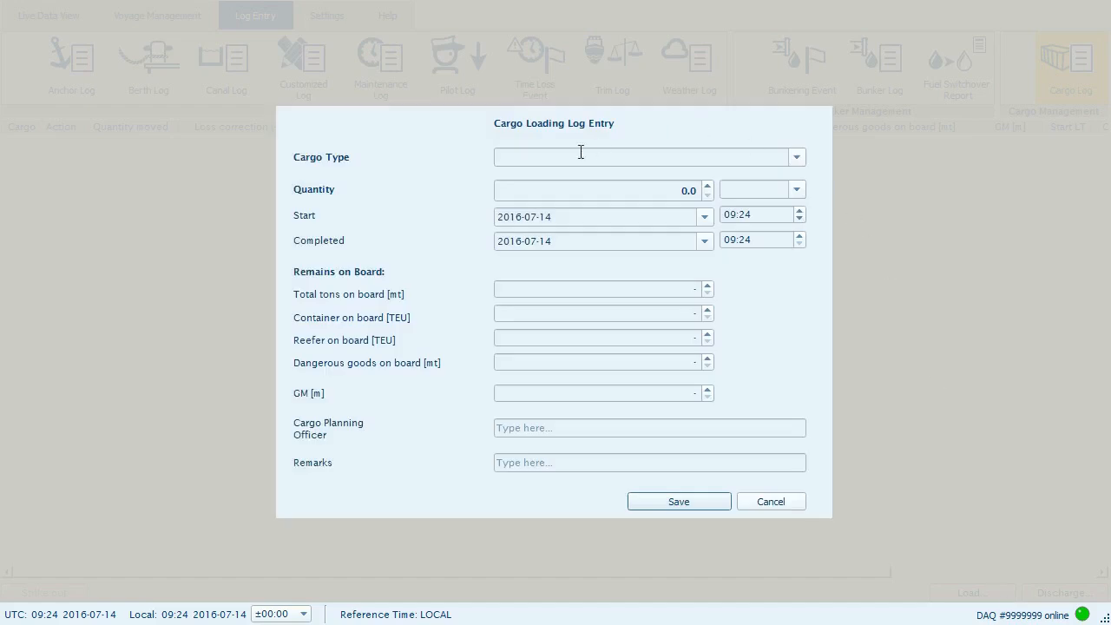
pyautogui.click(789, 505)
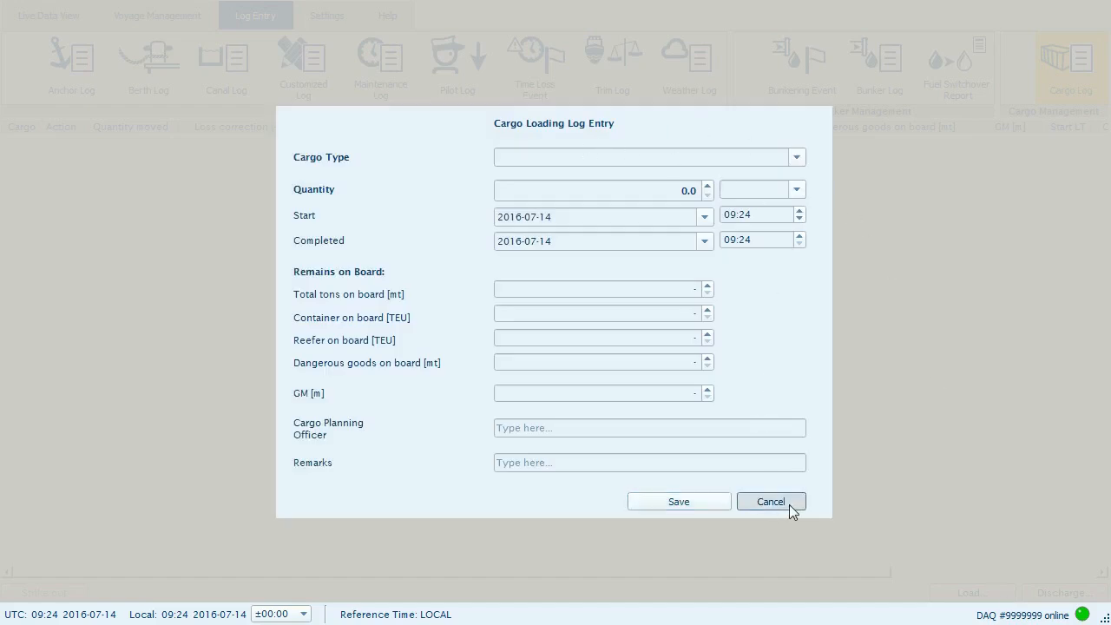
pyautogui.click(1098, 596)
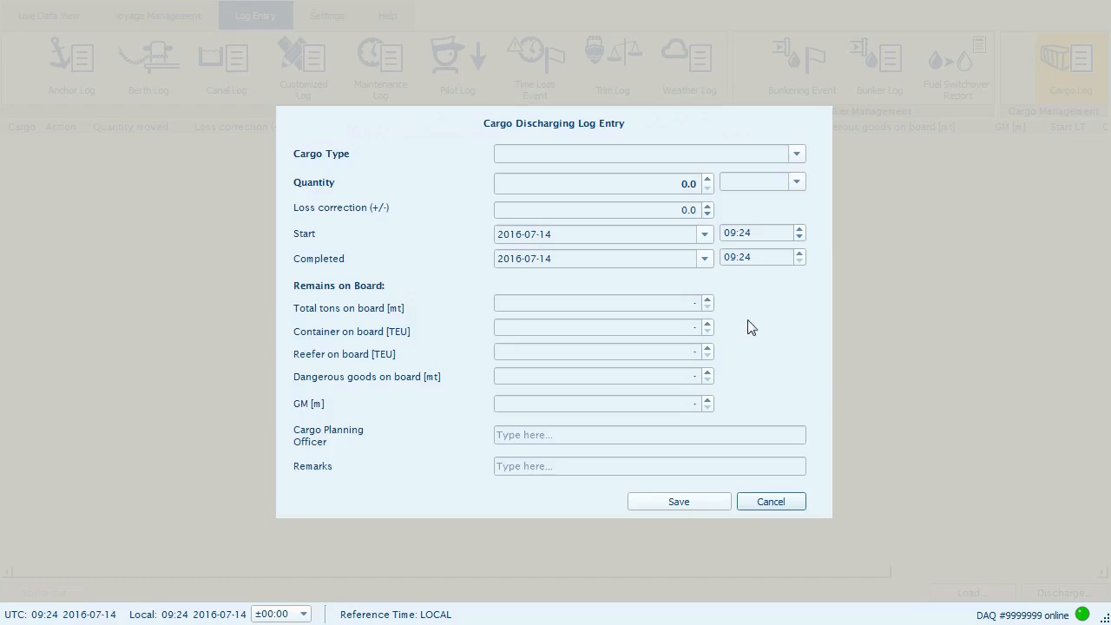
pyautogui.click(798, 506)
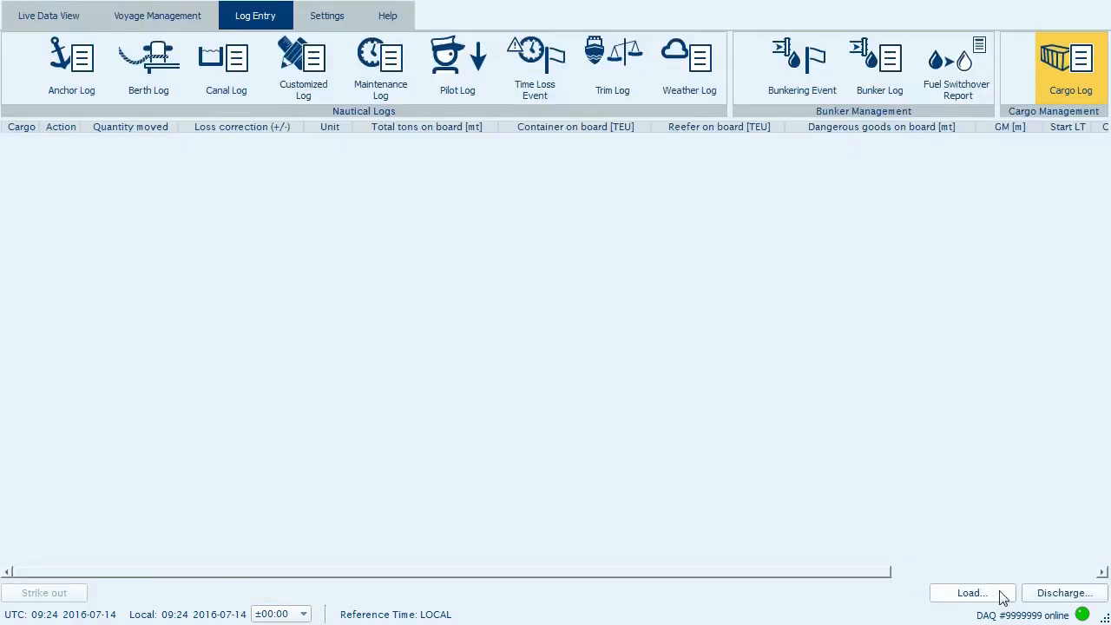
# Start a new cargo loading entry and try to save it with cargo type and quantity unfilled.
pyautogui.click(1004, 597)
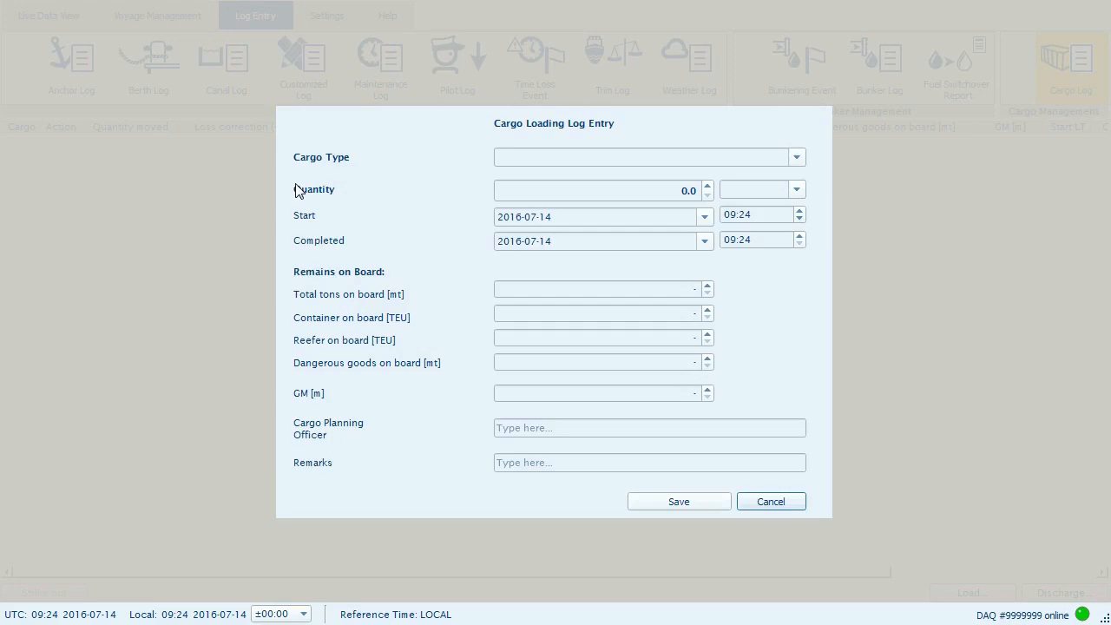
pyautogui.click(709, 507)
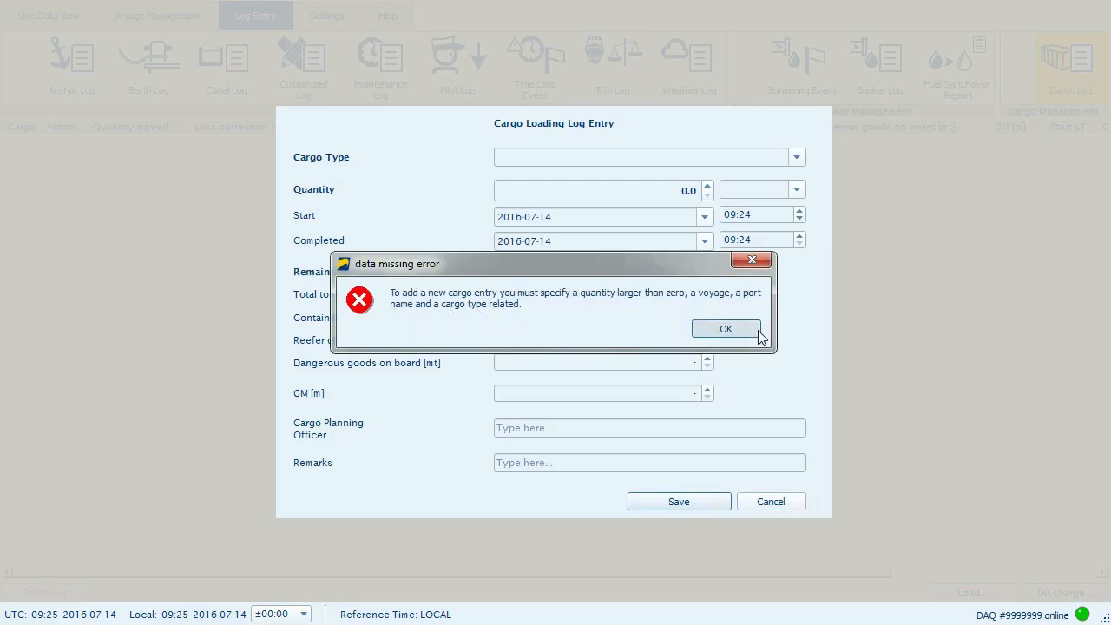
pyautogui.click(726, 329)
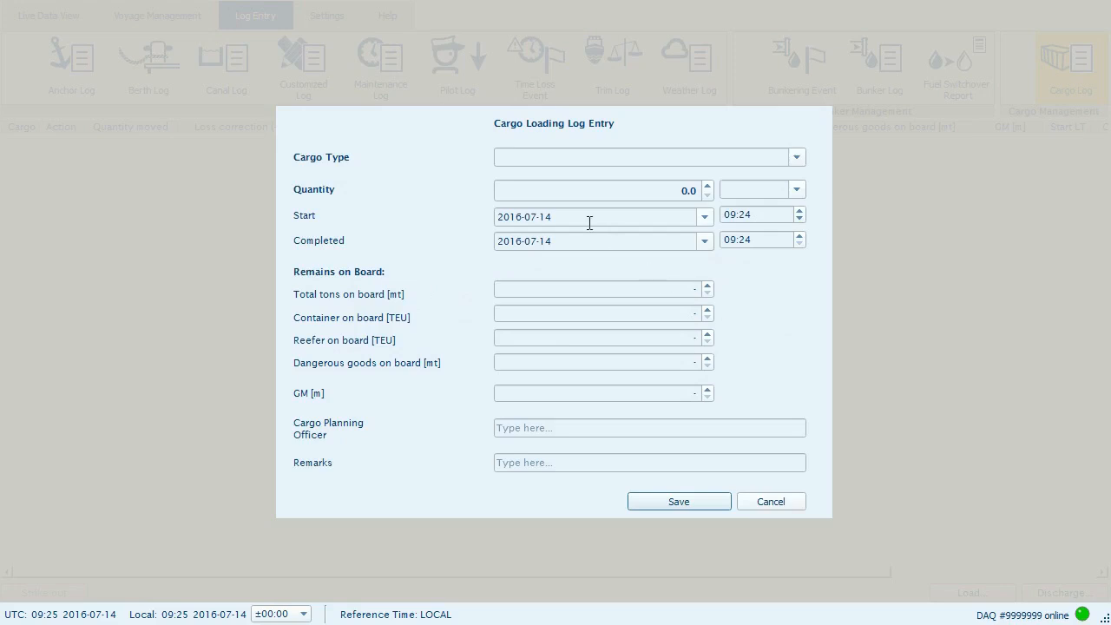